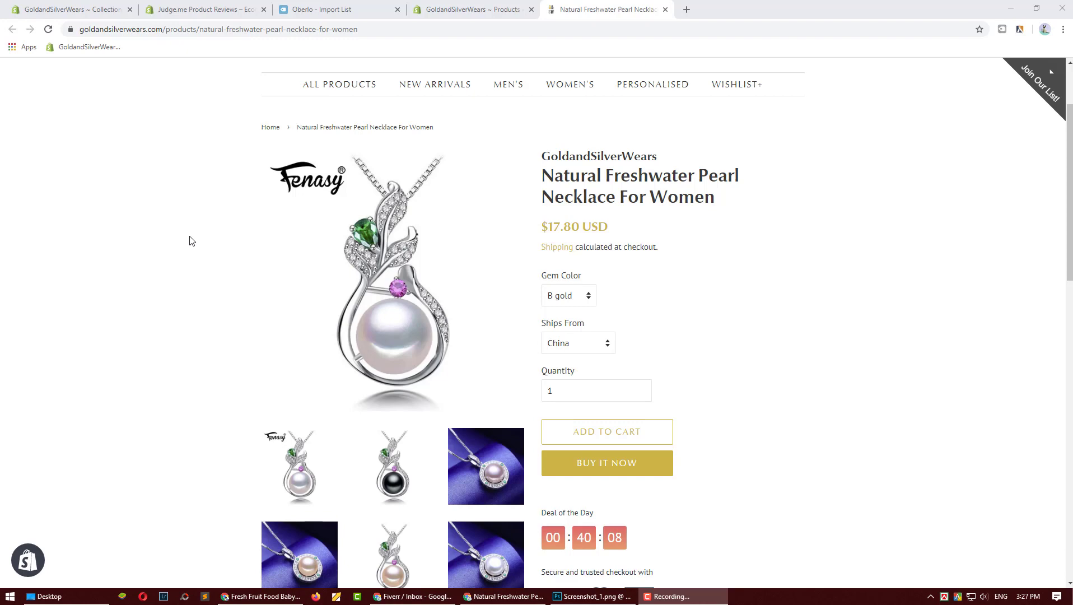
# Step: Switch from the pearl necklace storefront page to the Shopify admin tab
pyautogui.click(468, 8)
# Step: Scroll through the Oberlo import list, then return to the Natural Freshwater Pearl Necklace page
pyautogui.click(336, 9)
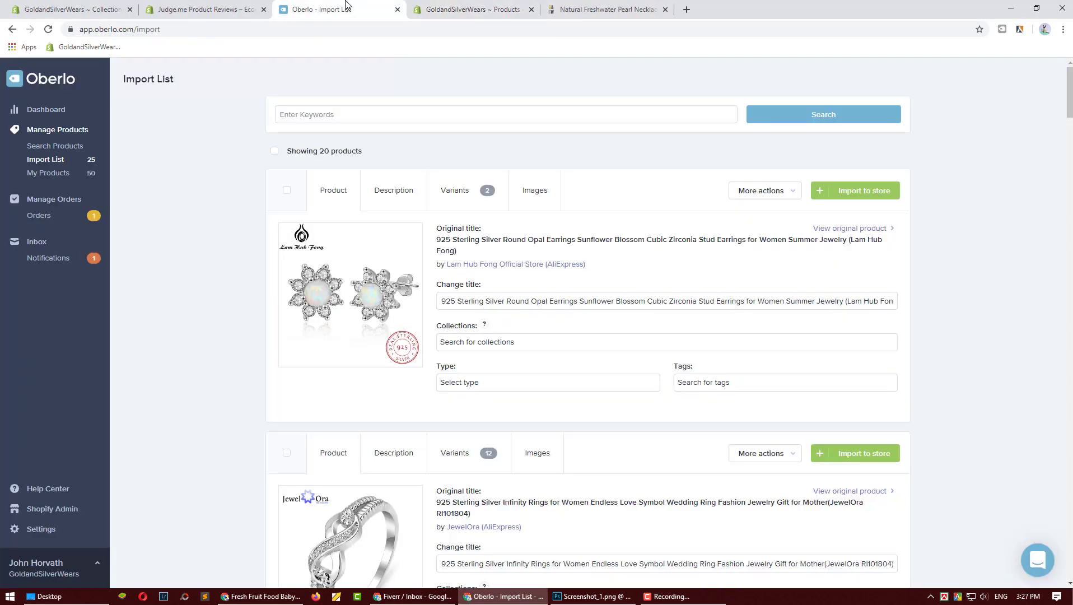
pyautogui.scroll(-4, 282, 278)
pyautogui.scroll(-6, 281, 279)
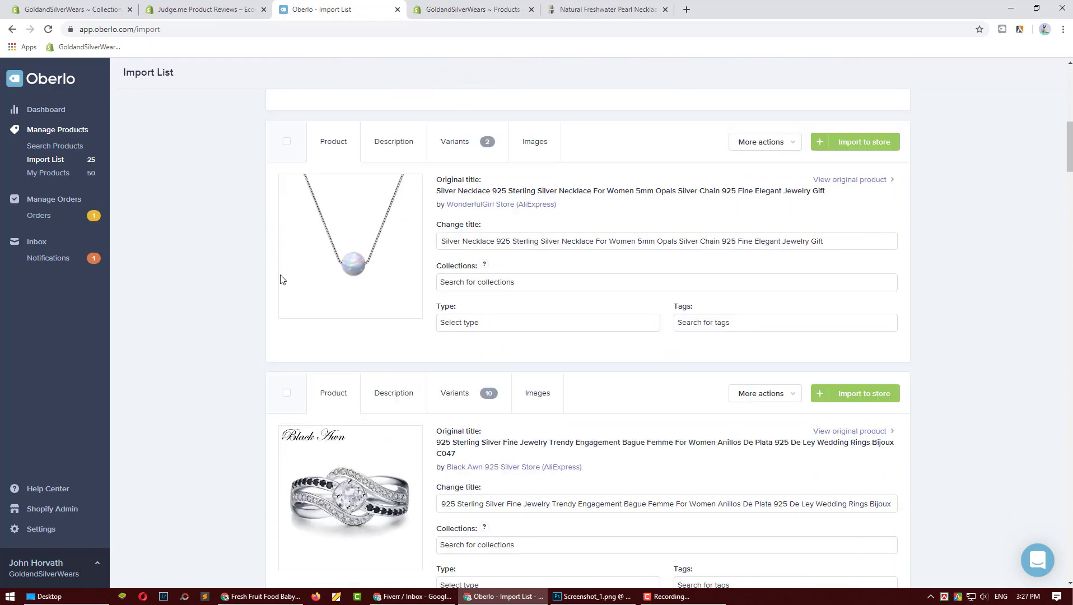
pyautogui.scroll(-2, 286, 297)
pyautogui.scroll(-5, 319, 348)
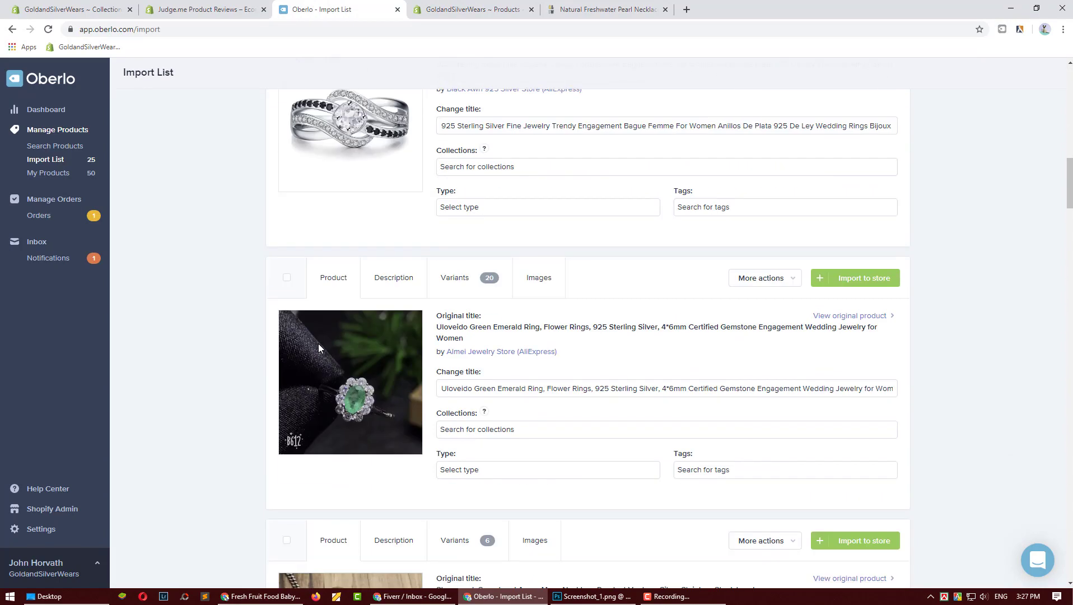
pyautogui.scroll(-3, 318, 348)
pyautogui.scroll(7, 319, 348)
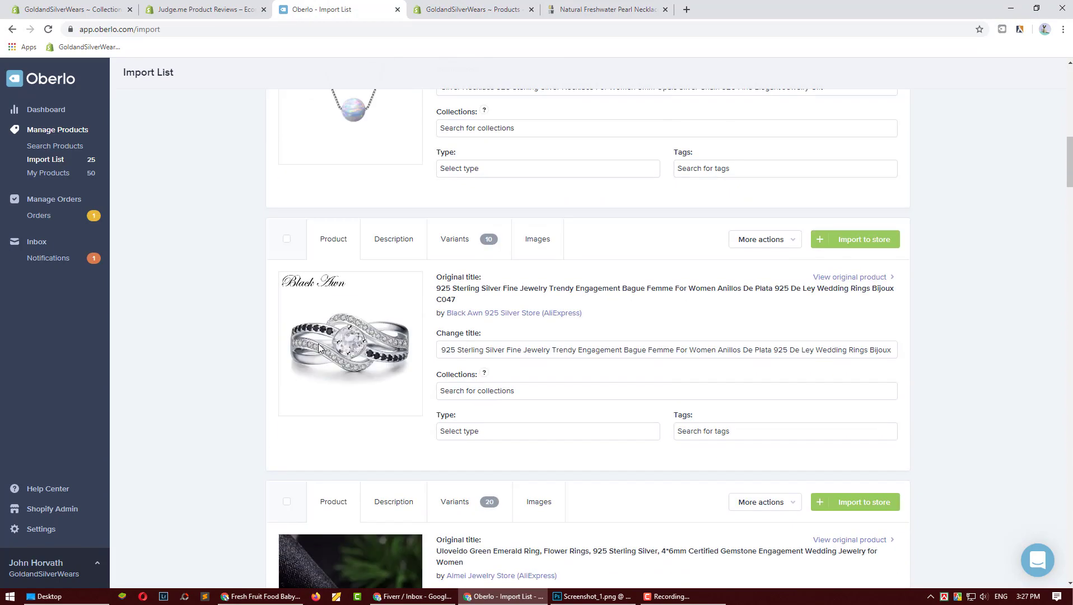
pyautogui.scroll(8, 319, 348)
pyautogui.scroll(5, 318, 348)
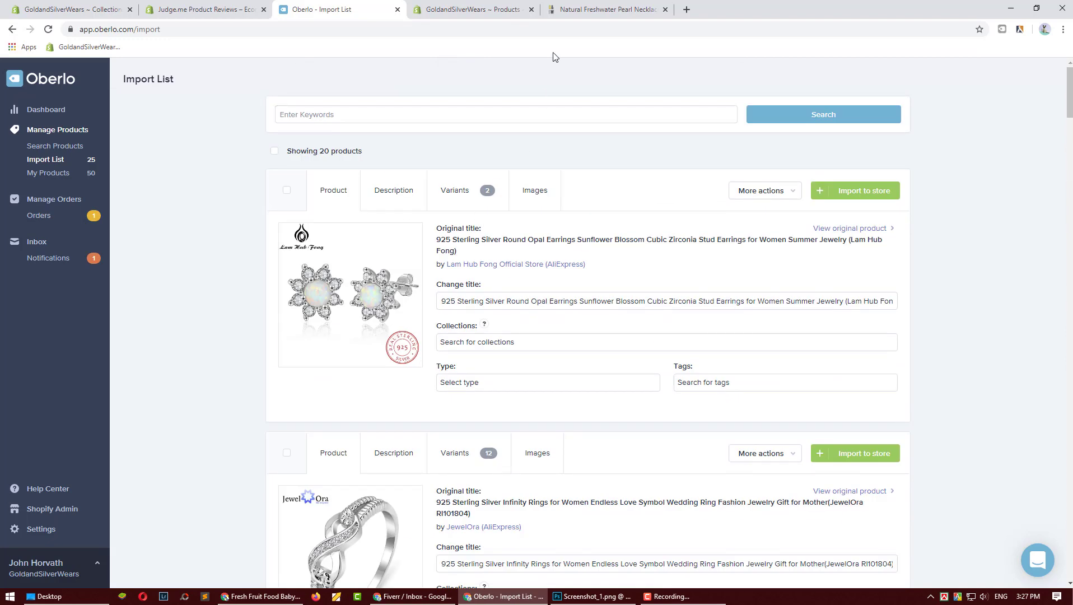
pyautogui.click(565, 9)
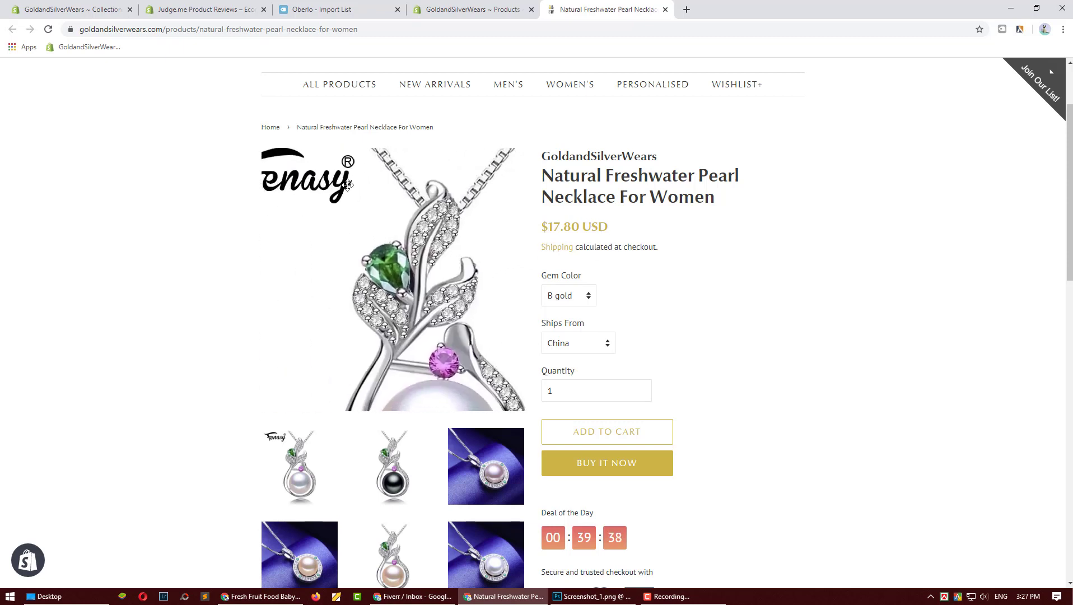
# Step: Review the necklace's admin Images section, then bring up Screenshot_1.png in Photoshop
pyautogui.click(466, 8)
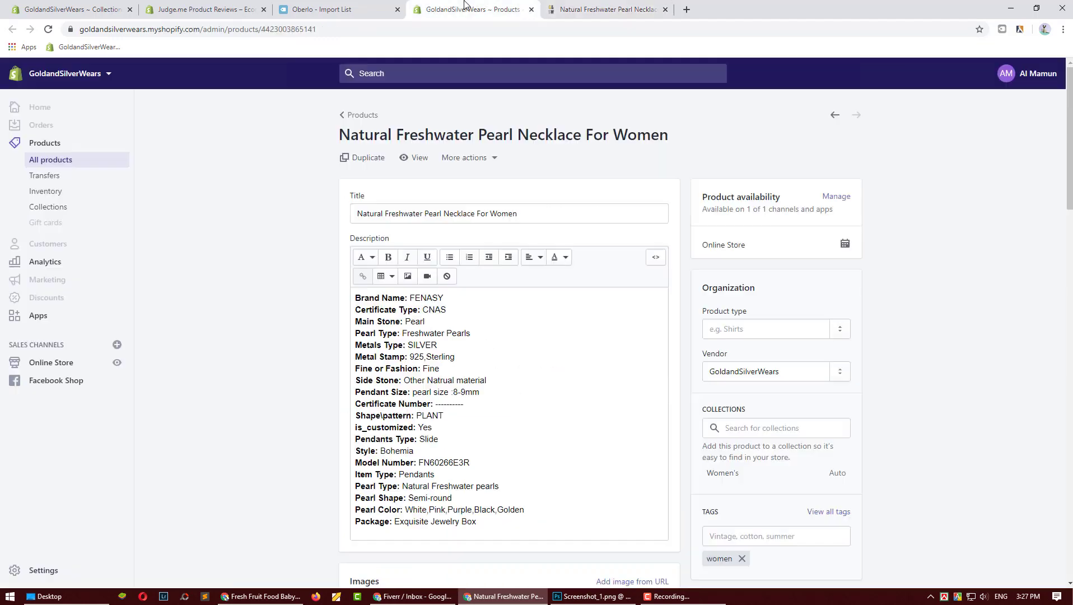
pyautogui.scroll(-4, 297, 338)
pyautogui.scroll(-2, 296, 338)
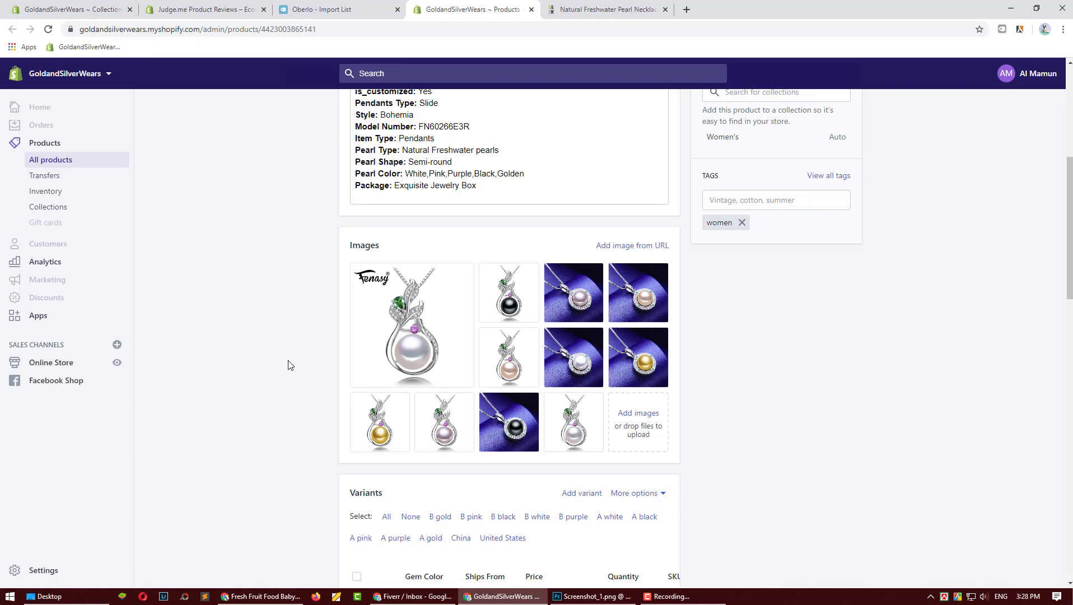
pyautogui.click(590, 596)
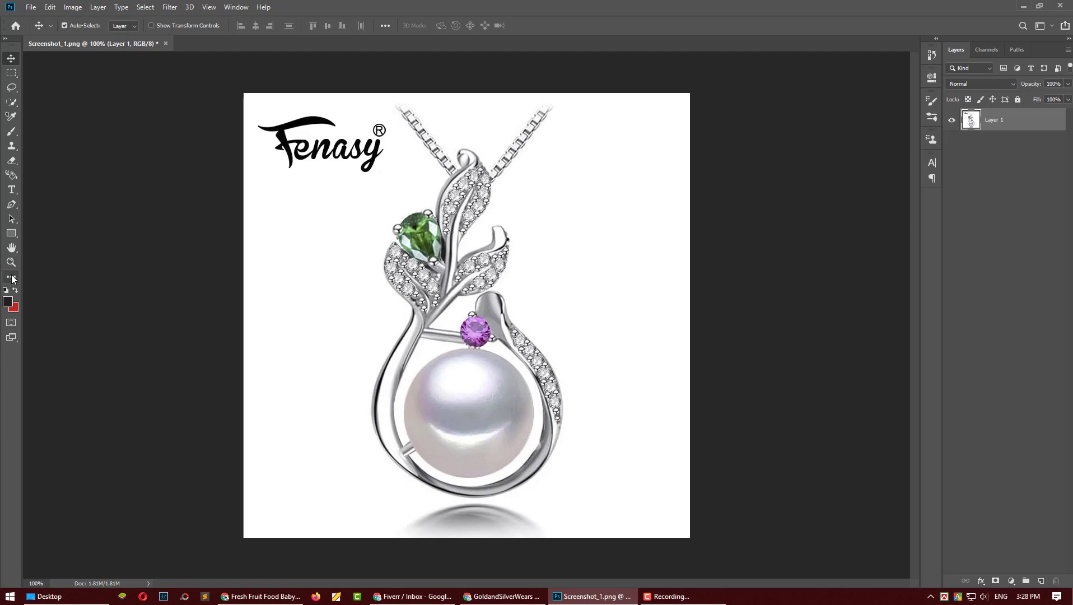
# Step: Activate Photoshop's Patch tool (J), checking its tool flyout along the way
pyautogui.press('j')
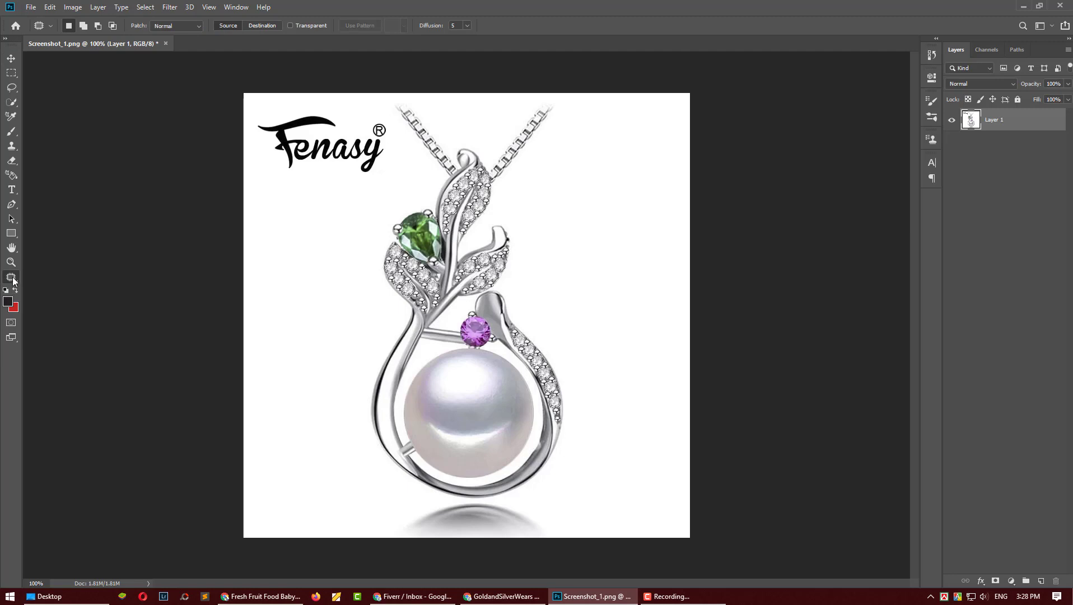
pyautogui.rightClick(12, 278)
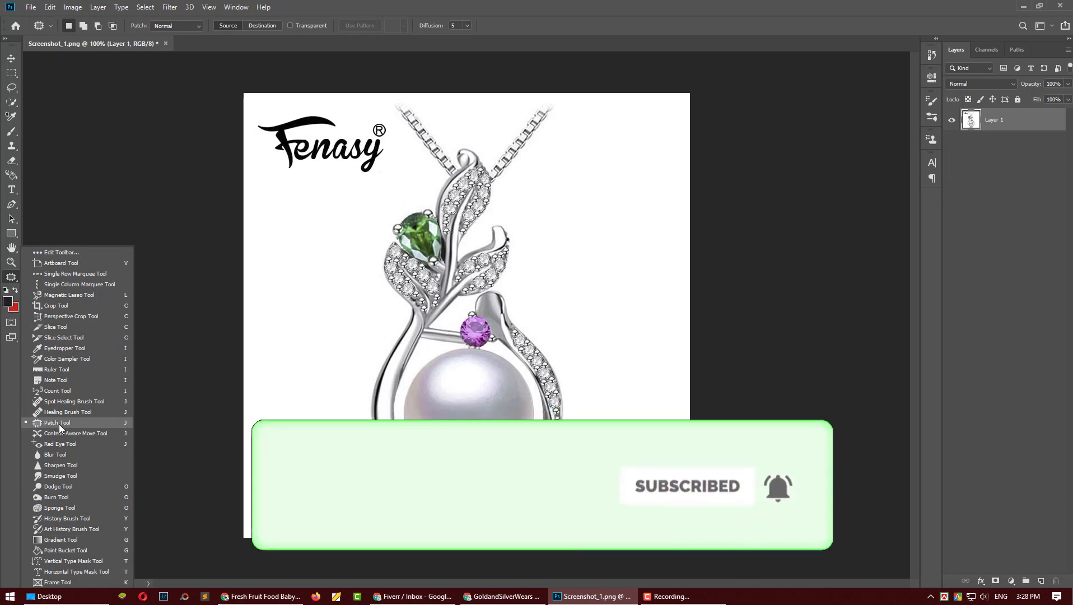
pyautogui.click(7, 63)
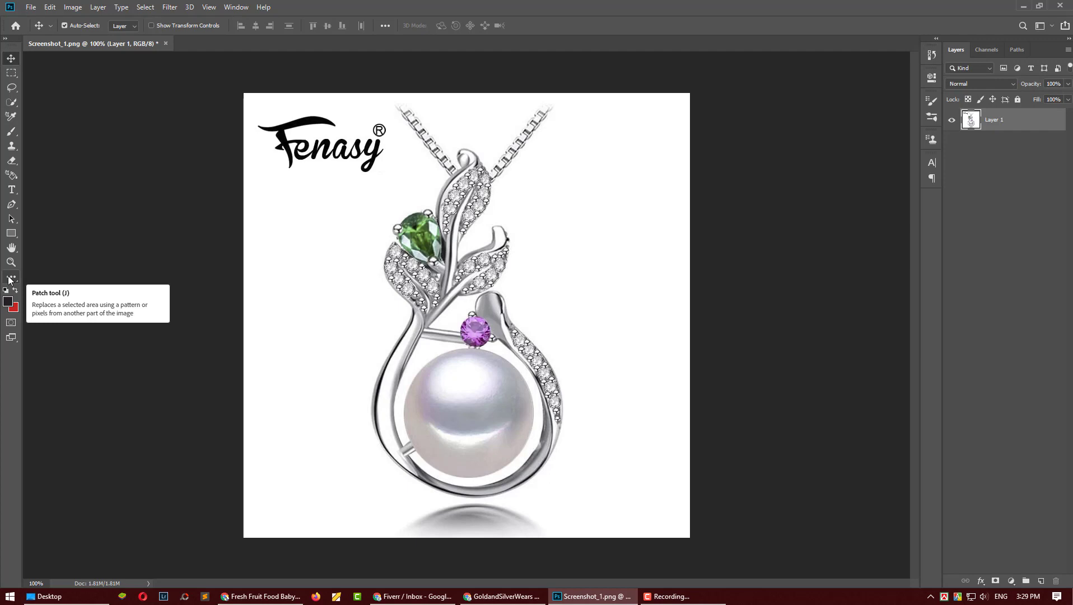
pyautogui.click(10, 279)
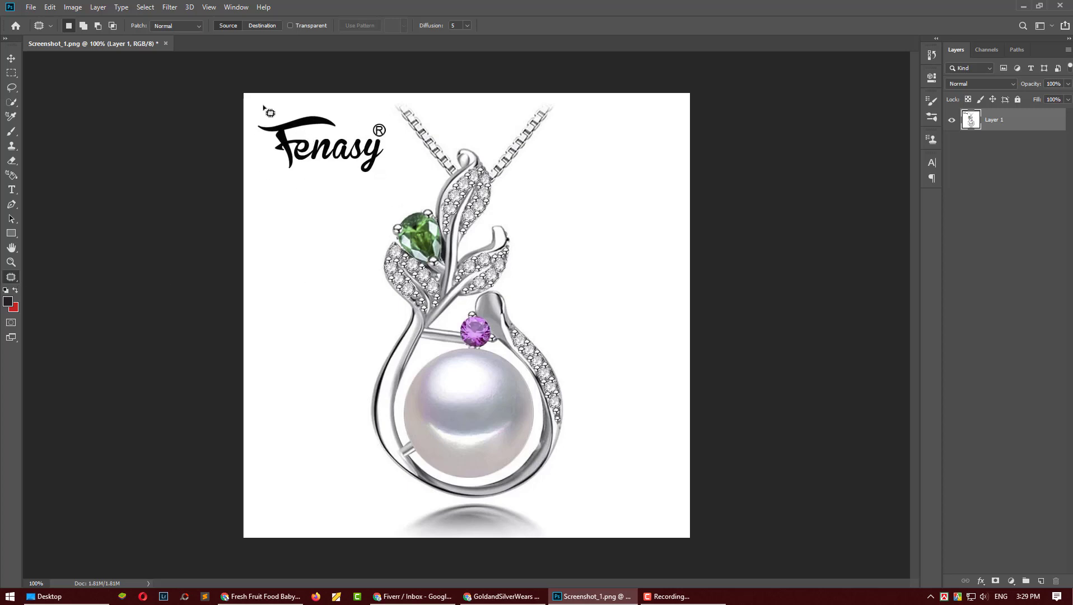
# Step: Patch the Fenasy logo over with blank white background, deselect, and save Screenshot_1.png
pyautogui.moveTo(256, 111)
pyautogui.mouseDown()
pyautogui.moveTo(351, 180)
pyautogui.moveTo(318, 106)
pyautogui.mouseUp()
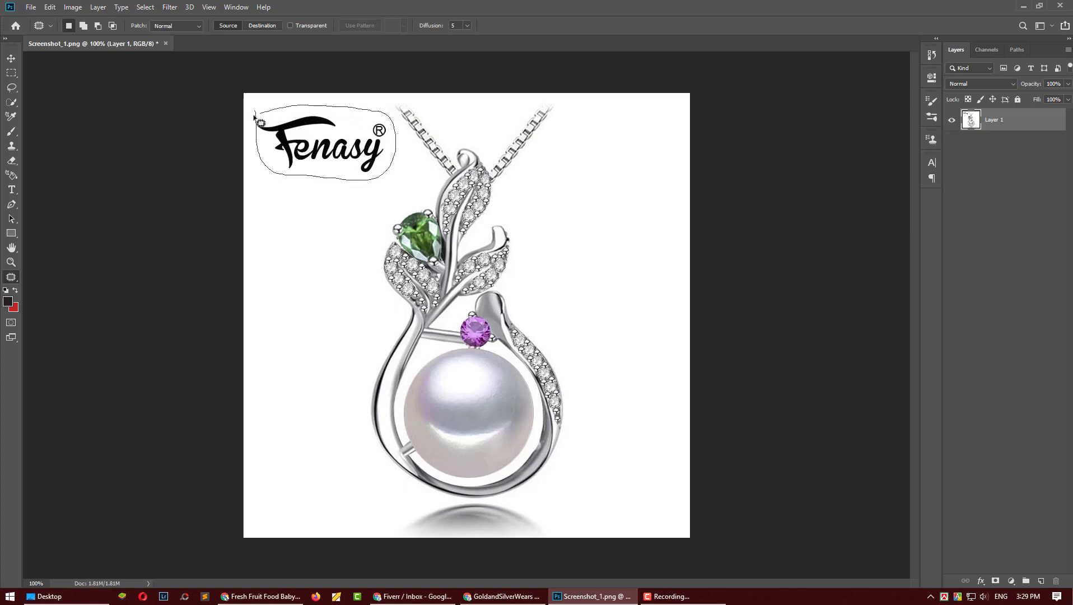
pyautogui.moveTo(318, 105); pyautogui.dragTo(255, 112)
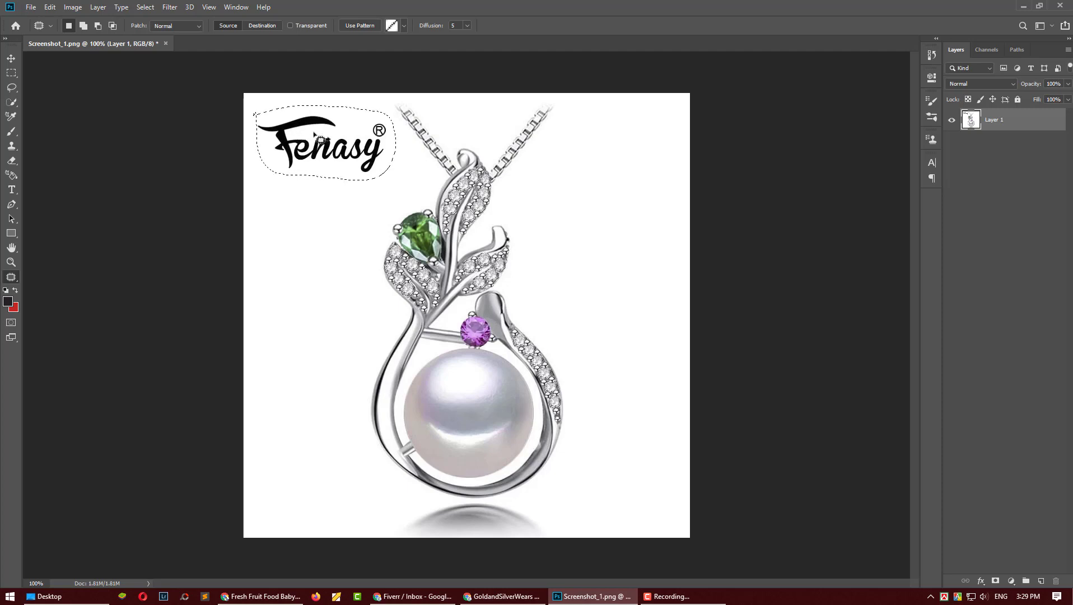
pyautogui.moveTo(315, 134)
pyautogui.mouseDown()
pyautogui.moveTo(321, 196)
pyautogui.moveTo(308, 140)
pyautogui.moveTo(394, 226)
pyautogui.mouseUp()
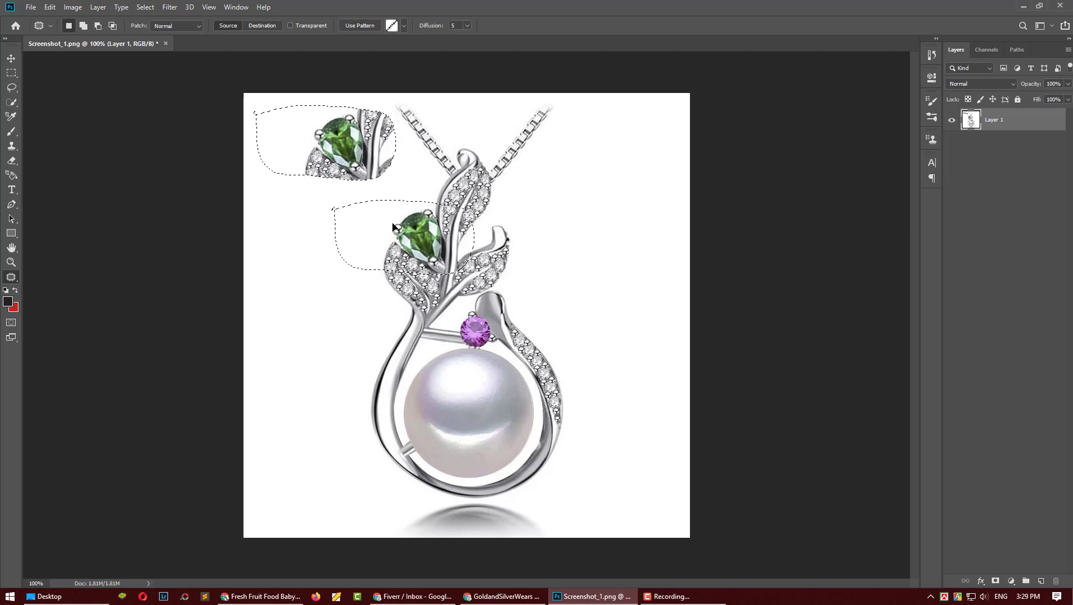
pyautogui.moveTo(394, 226); pyautogui.dragTo(595, 190)
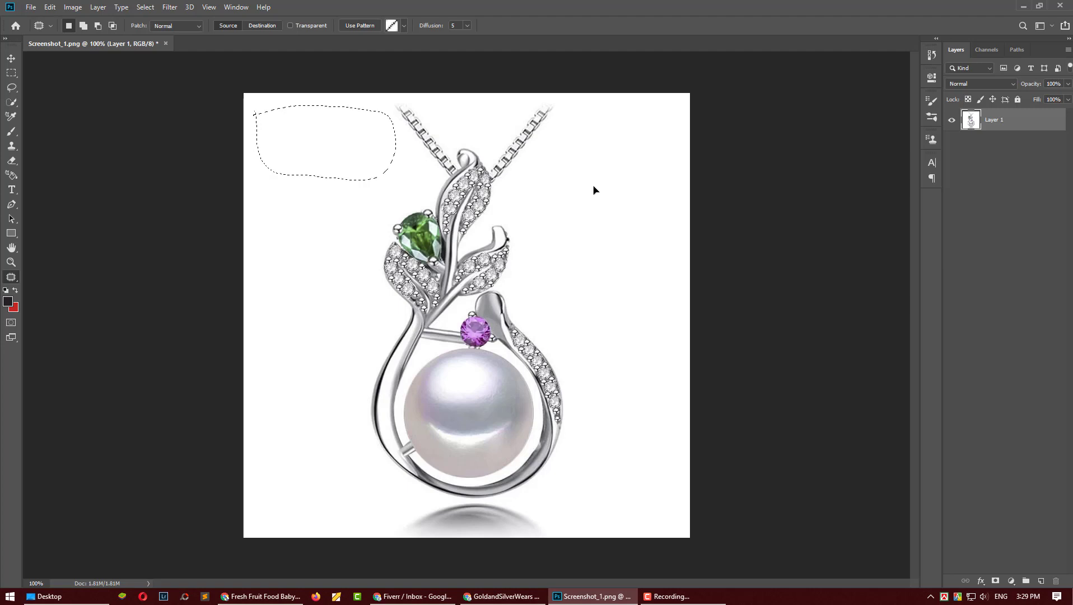
pyautogui.hotkey('ctrl', 'd')
pyautogui.hotkey('ctrl', 's')
# Step: Add Screenshot_1.png from the Desktop to the necklace's product images
pyautogui.click(502, 596)
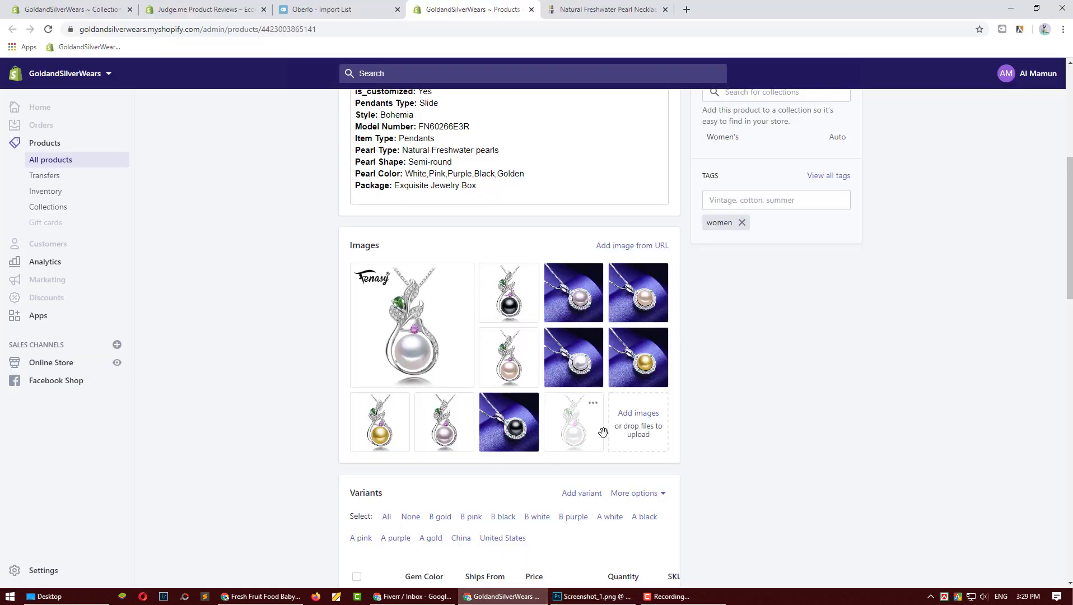
pyautogui.click(643, 417)
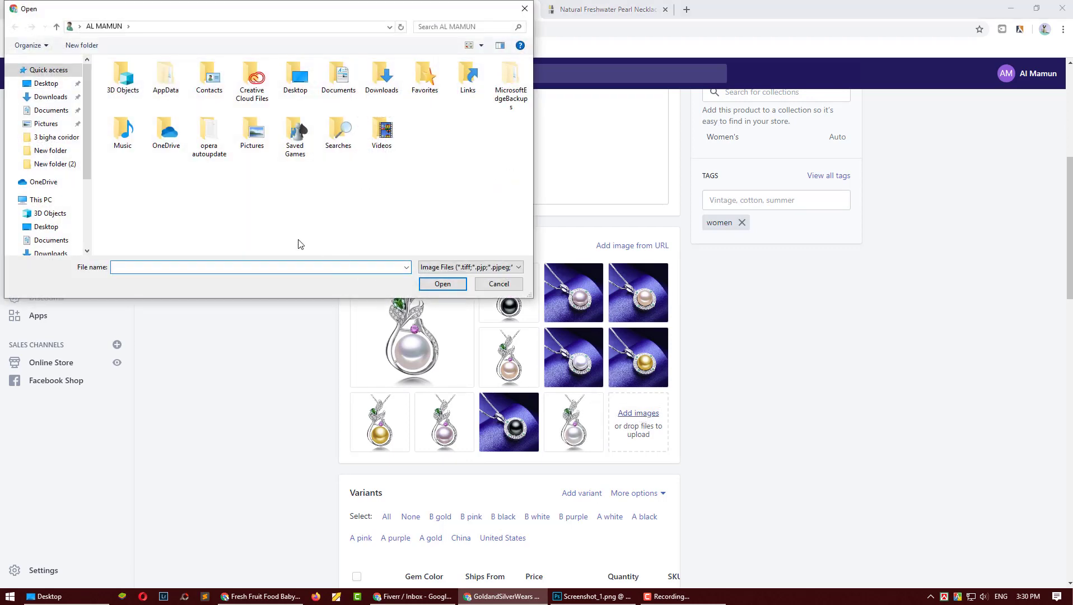
pyautogui.click(46, 83)
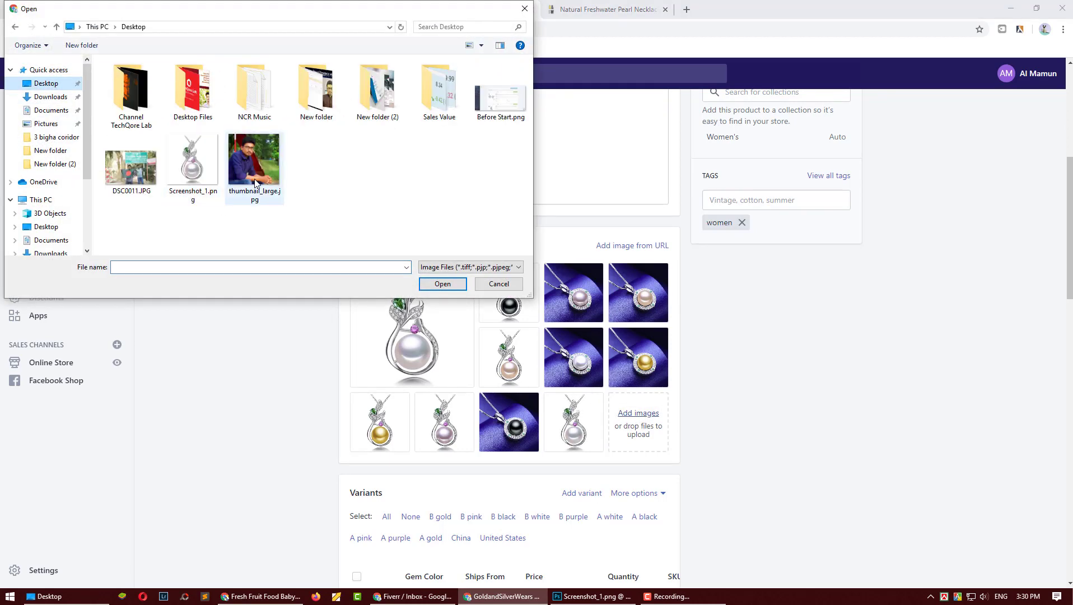
pyautogui.doubleClick(213, 185)
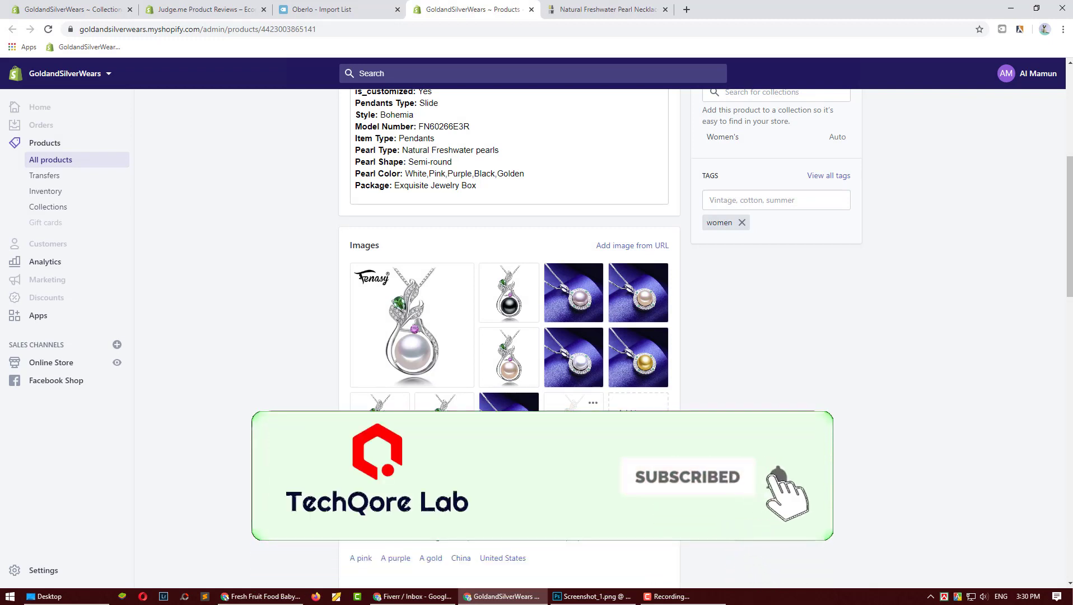
# Step: Move the logo-free image into the first slot and delete the old Fenasy-branded image
pyautogui.moveTo(573, 417)
pyautogui.mouseDown()
pyautogui.moveTo(443, 287)
pyautogui.moveTo(462, 274)
pyautogui.mouseUp()
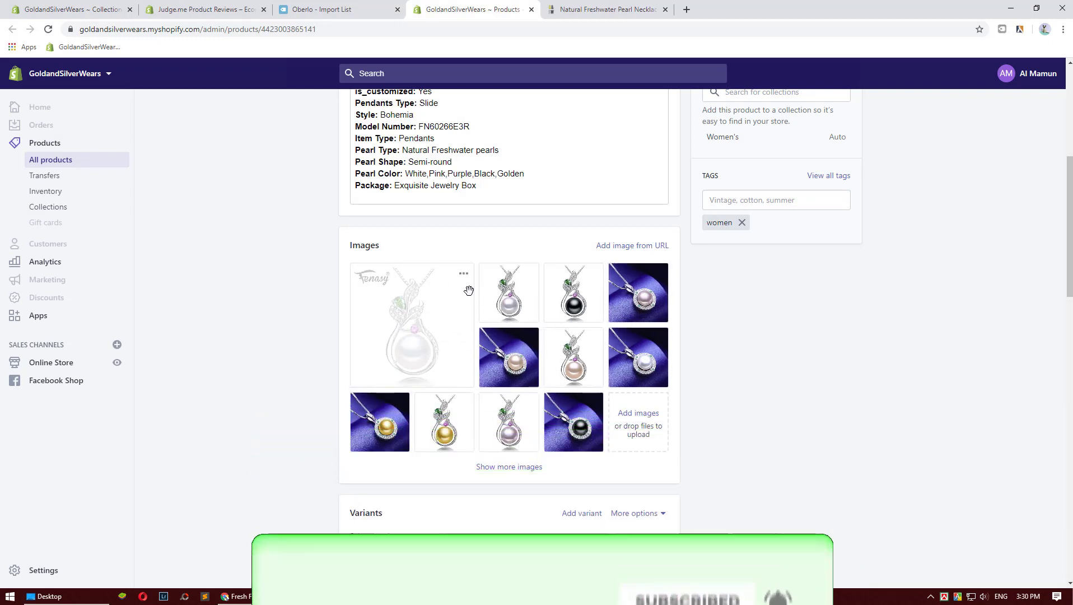
pyautogui.click(463, 273)
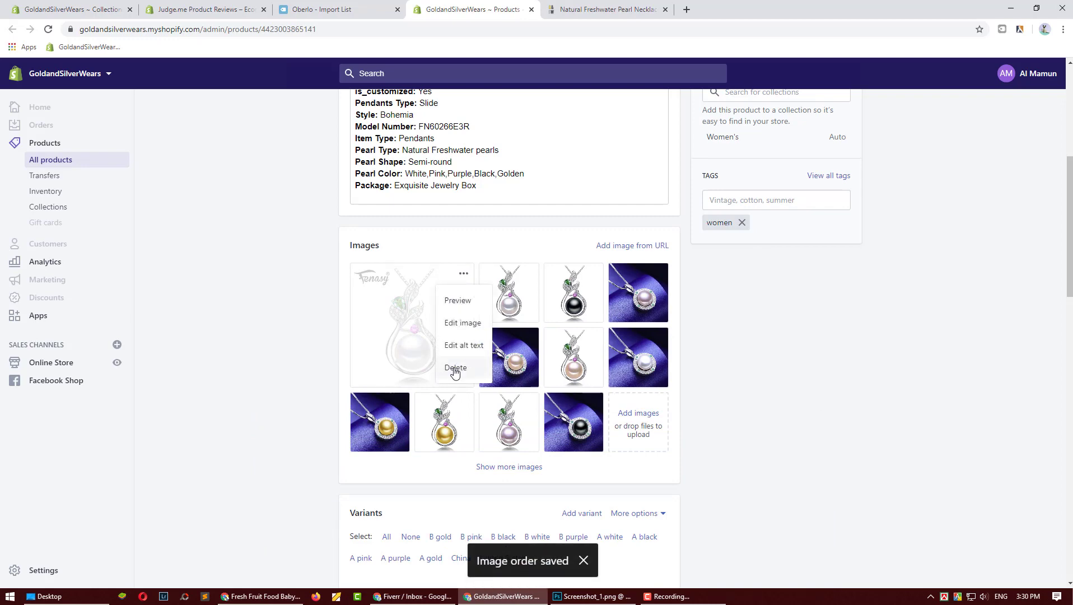
pyautogui.click(454, 368)
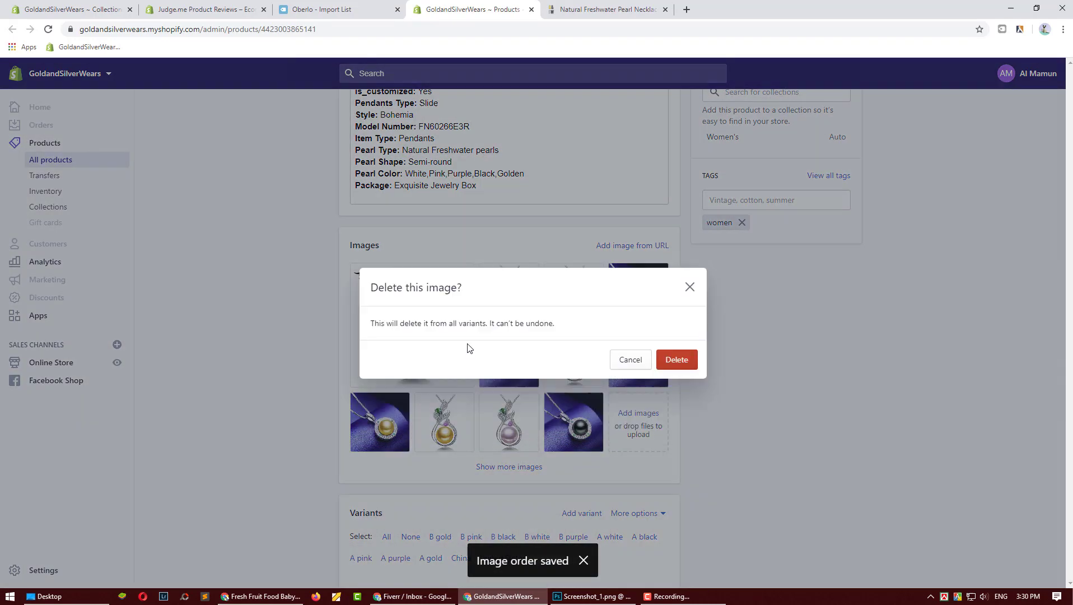
pyautogui.click(689, 361)
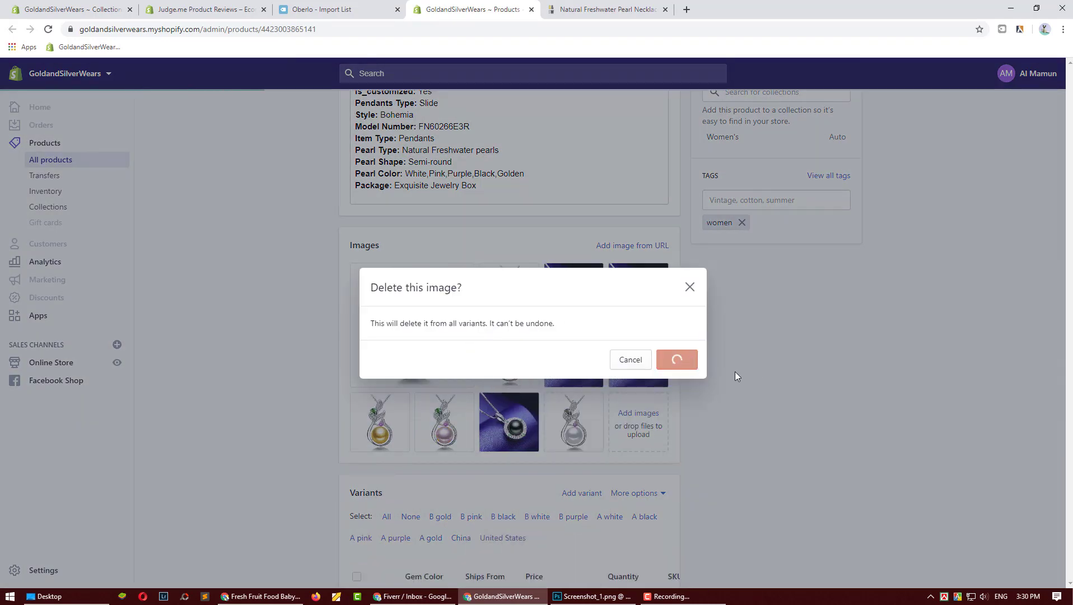
pyautogui.moveTo(574, 421)
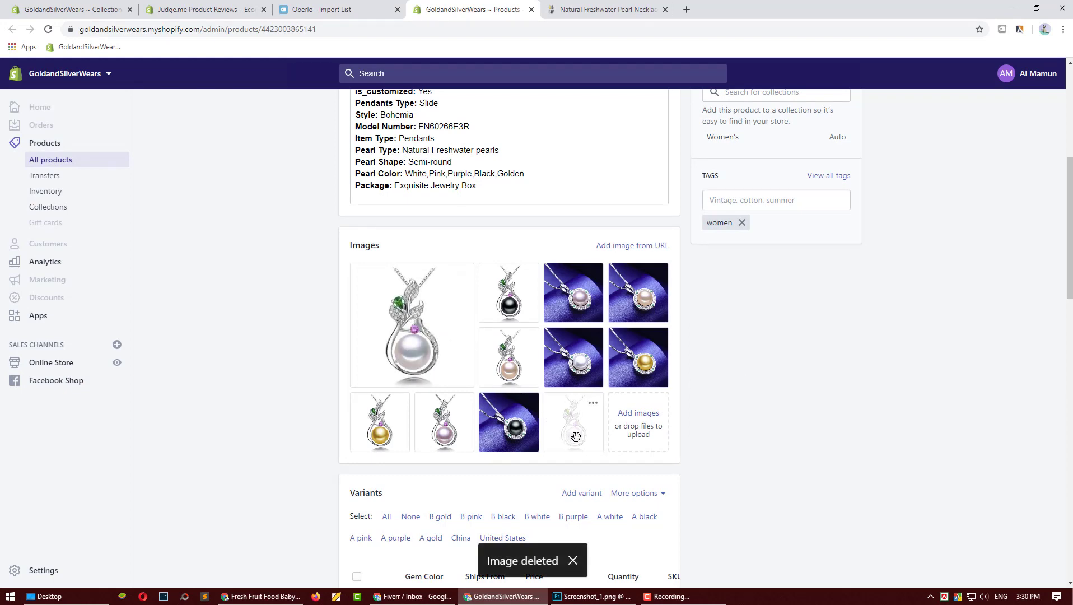
# Step: View the live necklace page and scroll to confirm the logo-free main image
pyautogui.scroll(5, 836, 299)
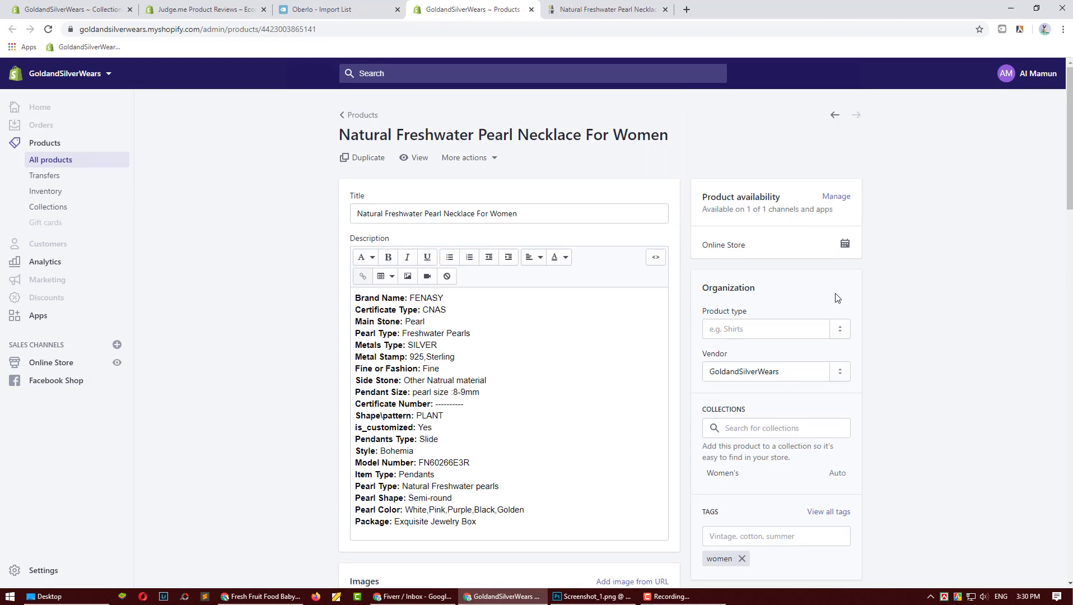
pyautogui.click(402, 158)
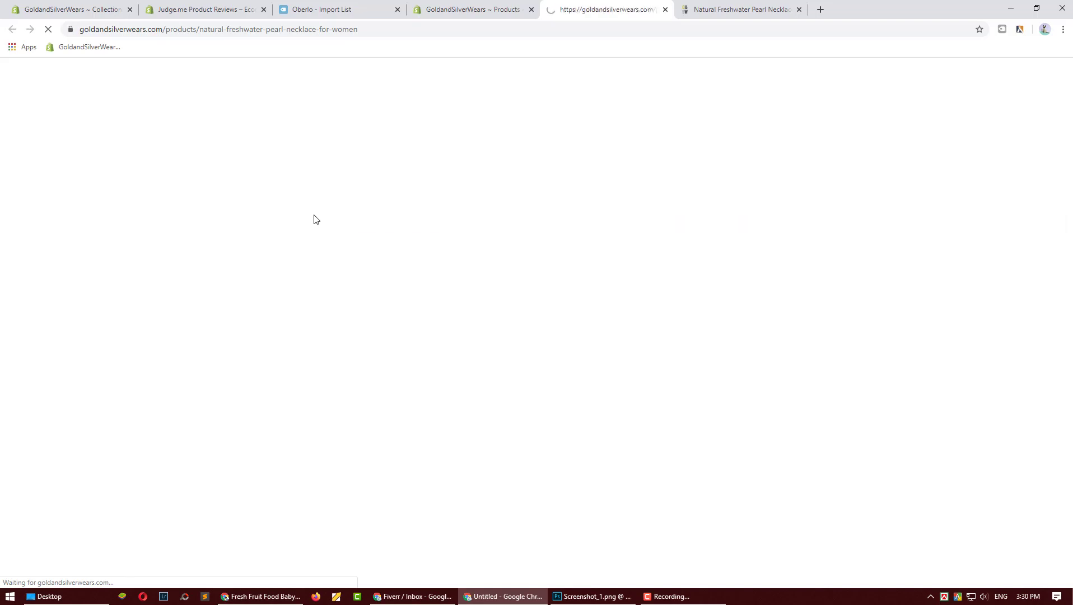
pyautogui.scroll(-4, 755, 271)
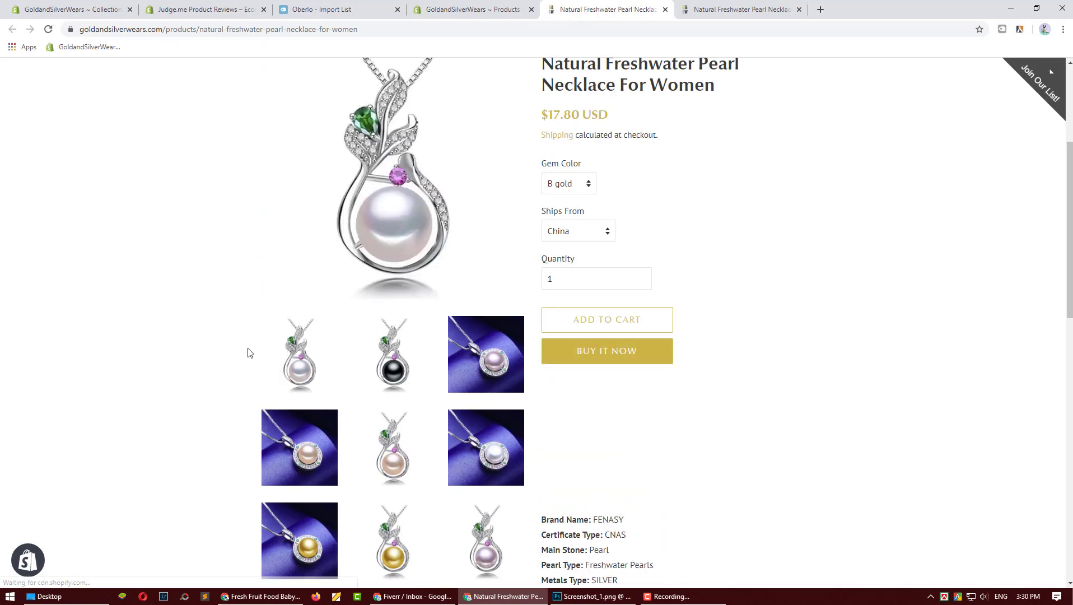
pyautogui.scroll(4, 252, 353)
pyautogui.scroll(-5, 810, 338)
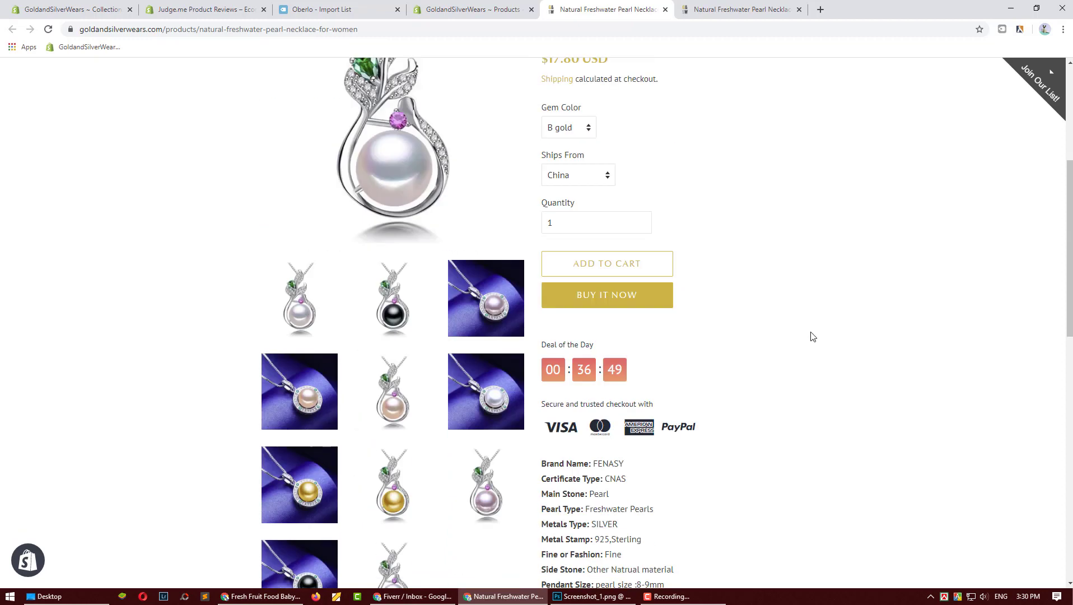
pyautogui.scroll(5, 810, 337)
pyautogui.click(670, 596)
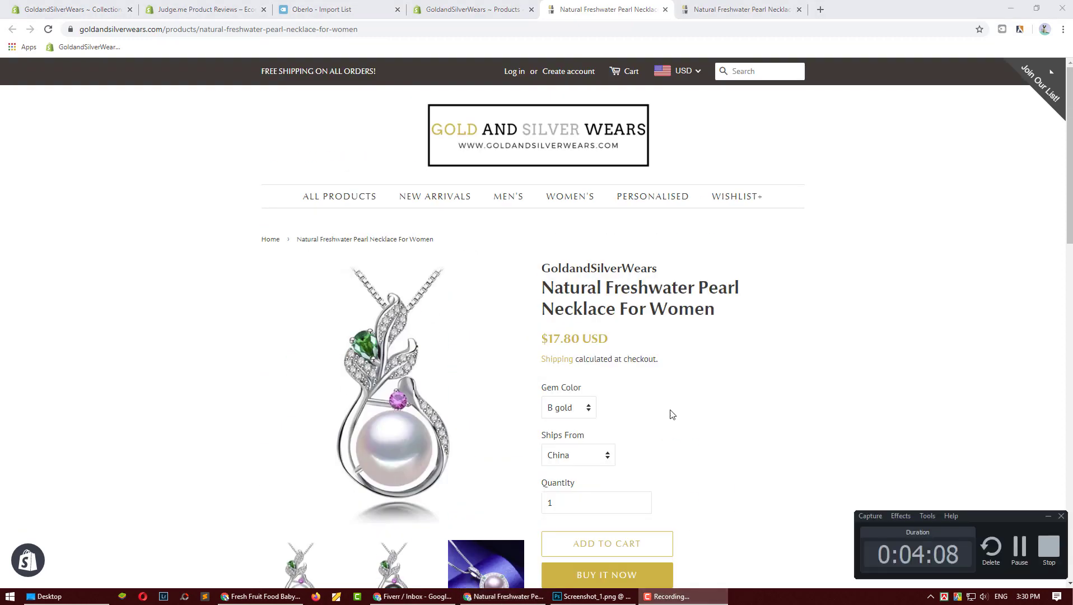